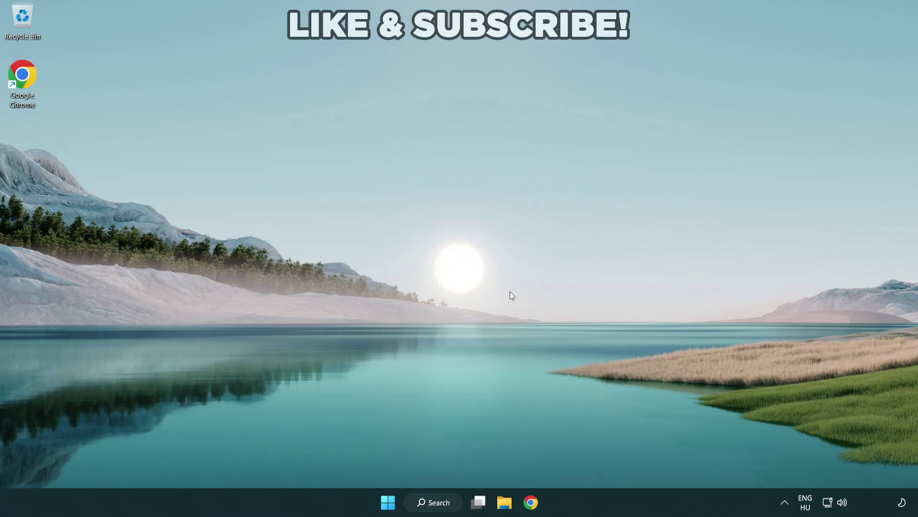
Step: Switch the audio output from CABLE Input to Speakers (High Definition Audio Device) via quick settings
left_click(843, 502)
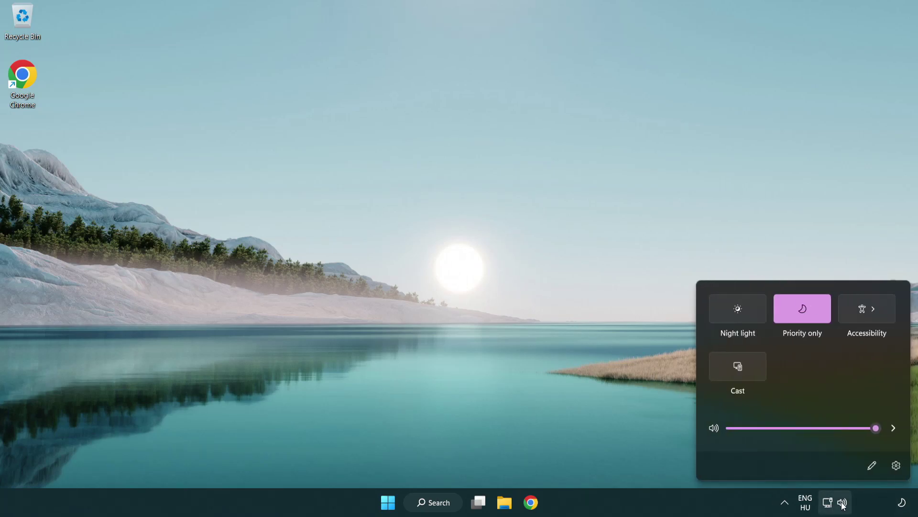
left_click(892, 427)
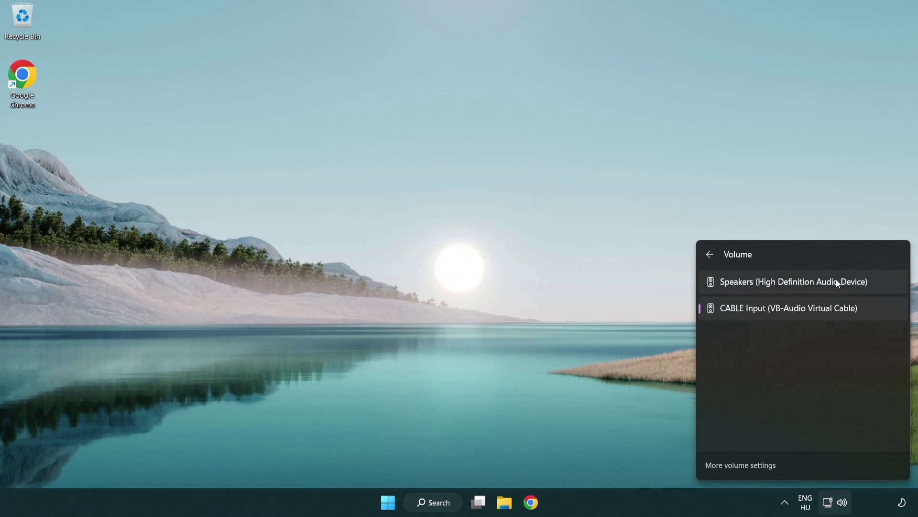
left_click(880, 284)
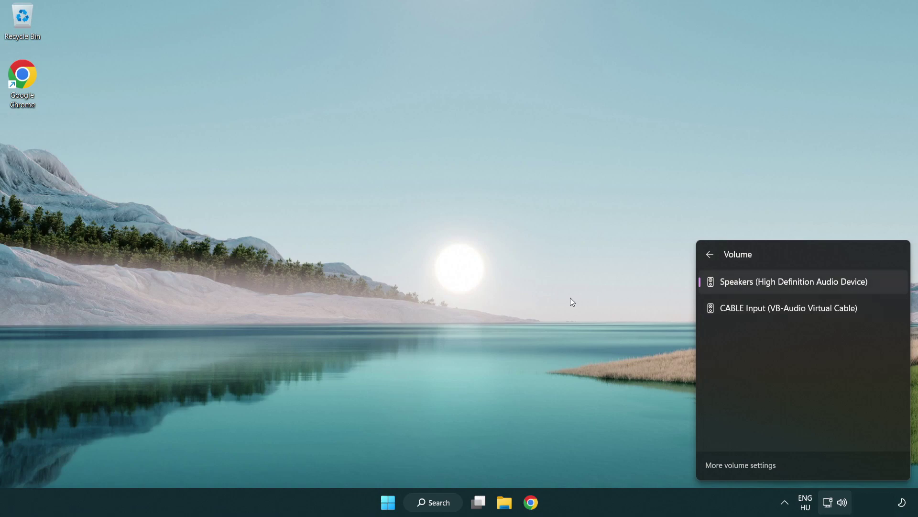
left_click(500, 283)
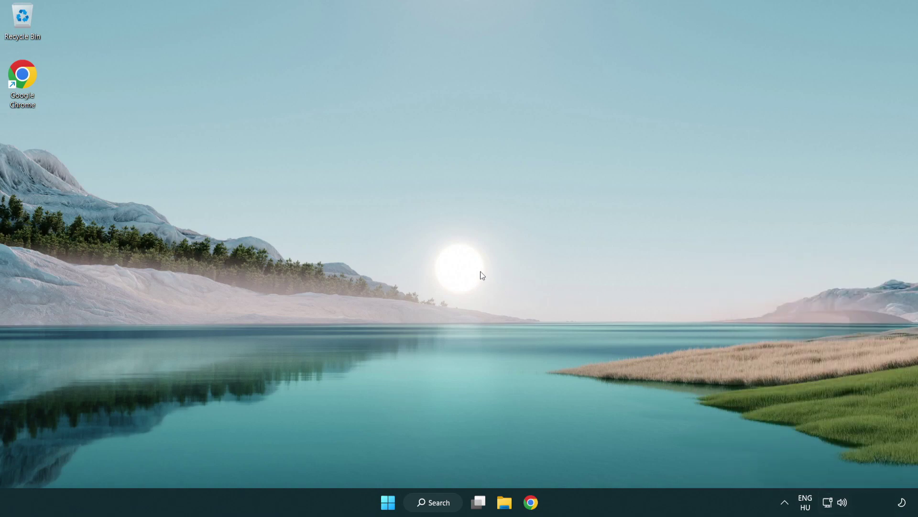
Step: Reset sound devices and app volumes to defaults in the volume mixer, then close Settings
right_click(843, 503)
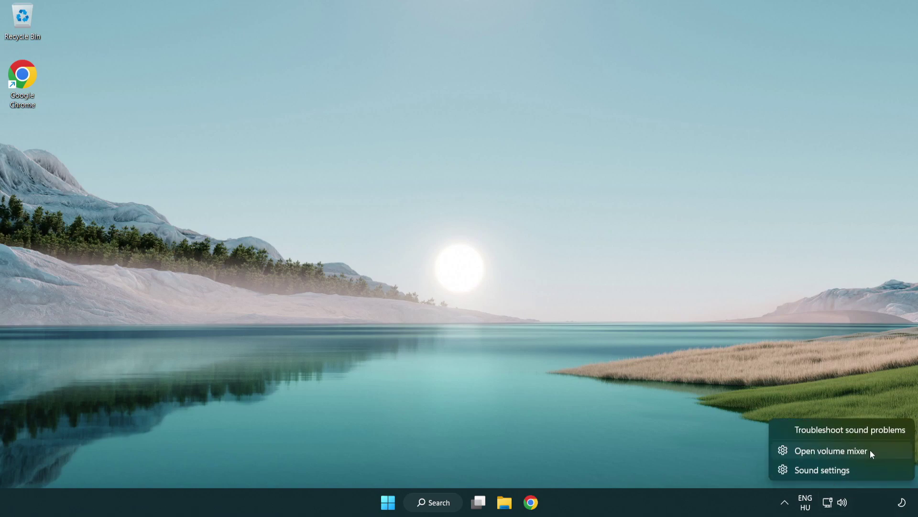
left_click(884, 450)
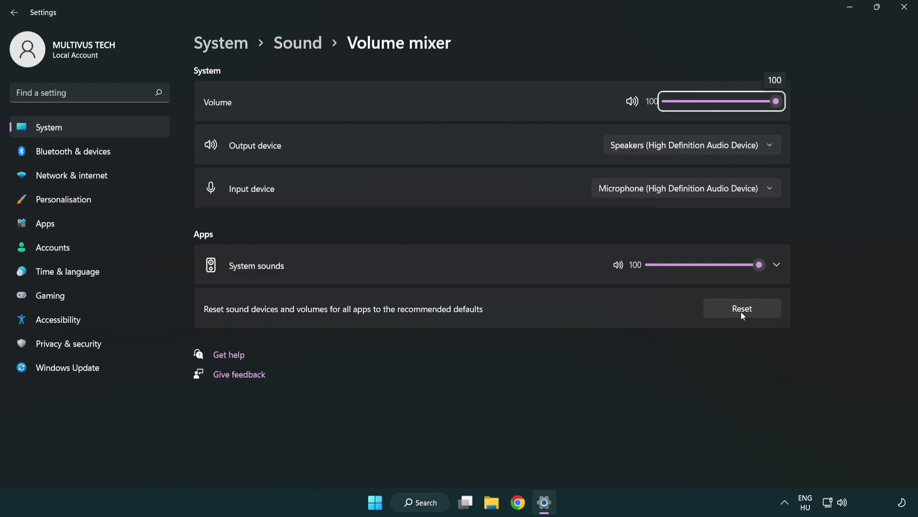
left_click(767, 312)
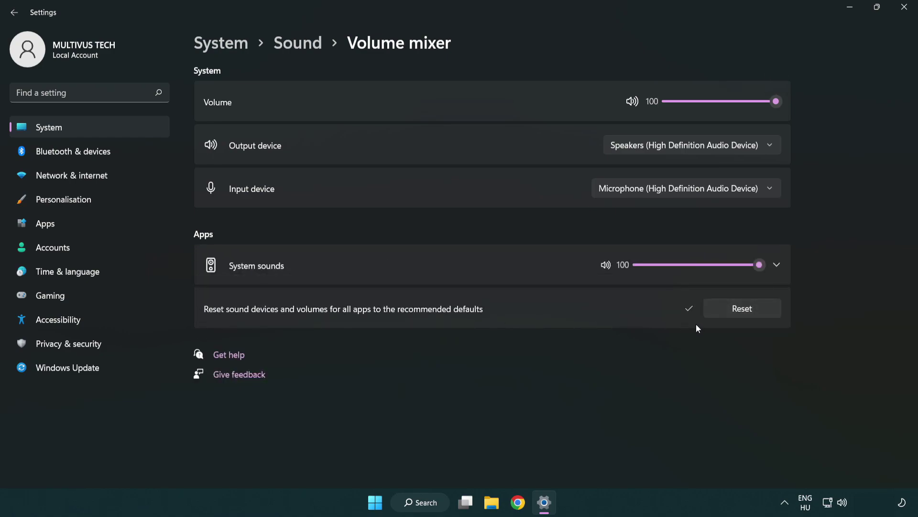
left_click(906, 9)
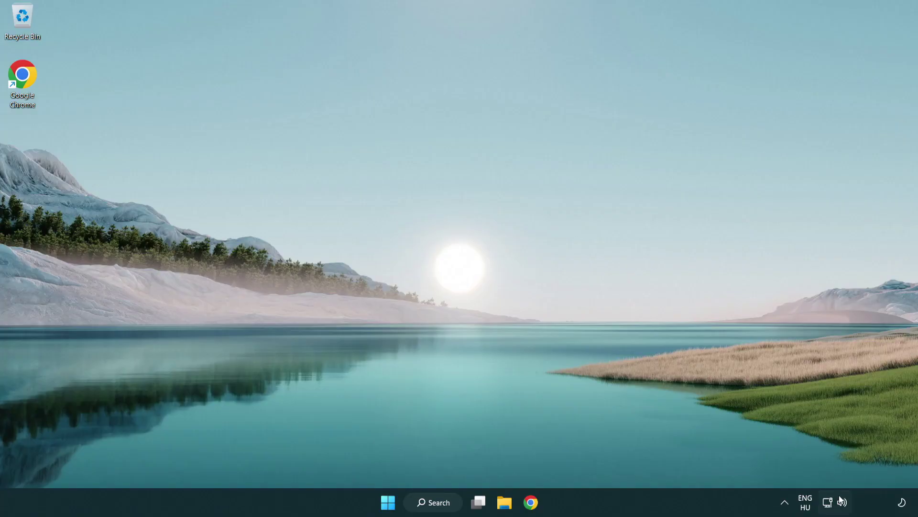
Step: Reopen the Sound settings page and scroll to its Advanced section
right_click(842, 502)
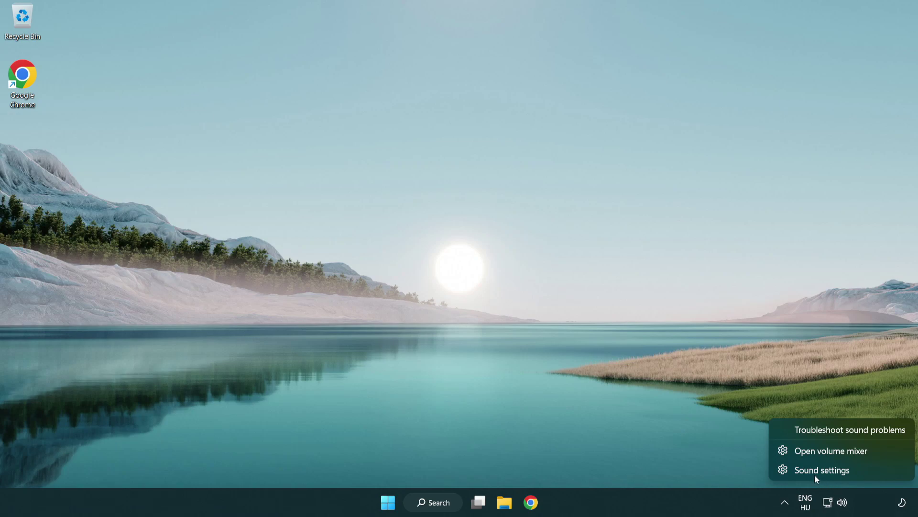
left_click(879, 472)
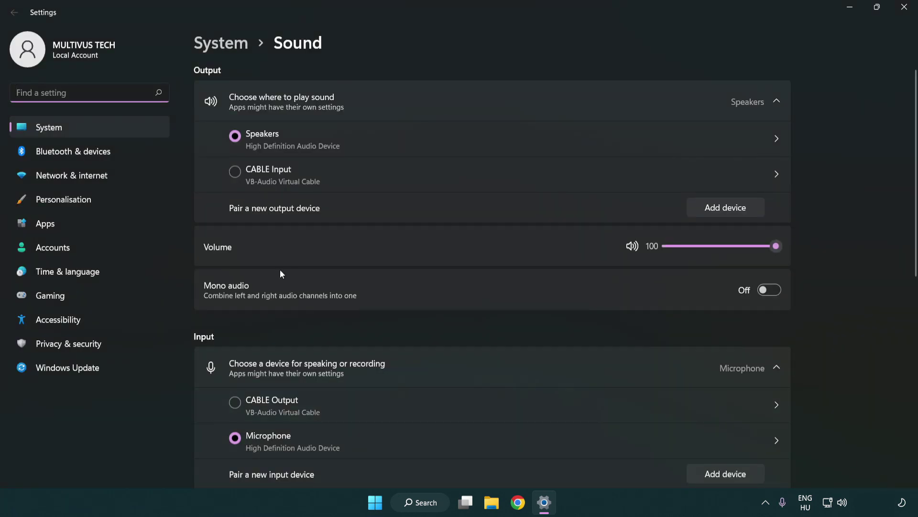
left_click(776, 246)
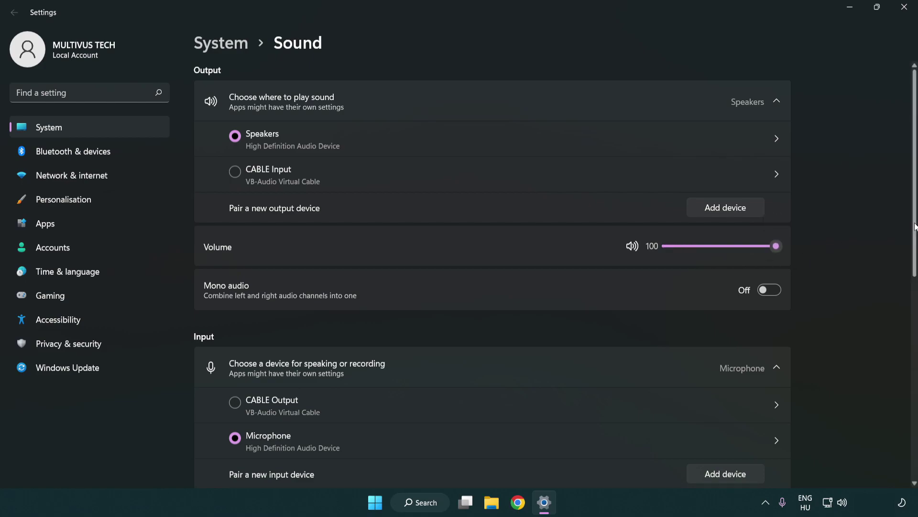
left_click_drag(914, 227, 914, 416)
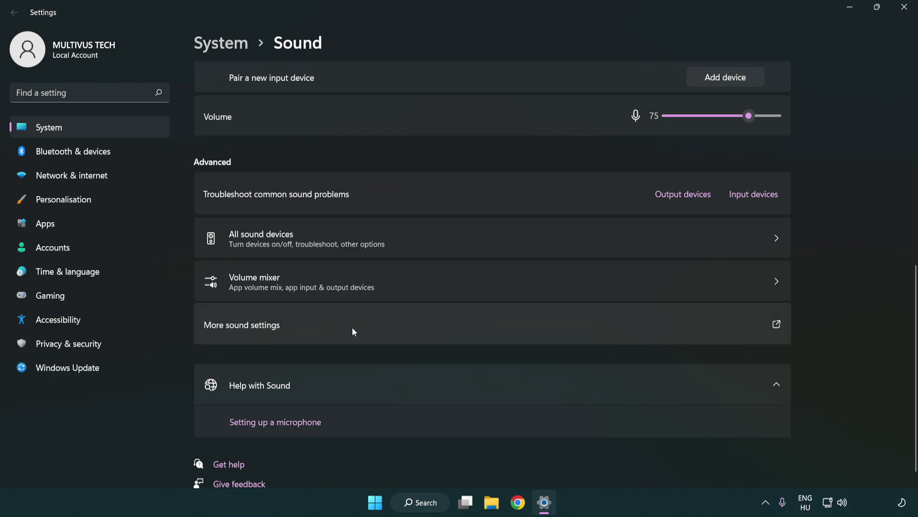
Step: Disable the CABLE Input playback device in the classic Sound dialog, leaving Speakers active
left_click(352, 328)
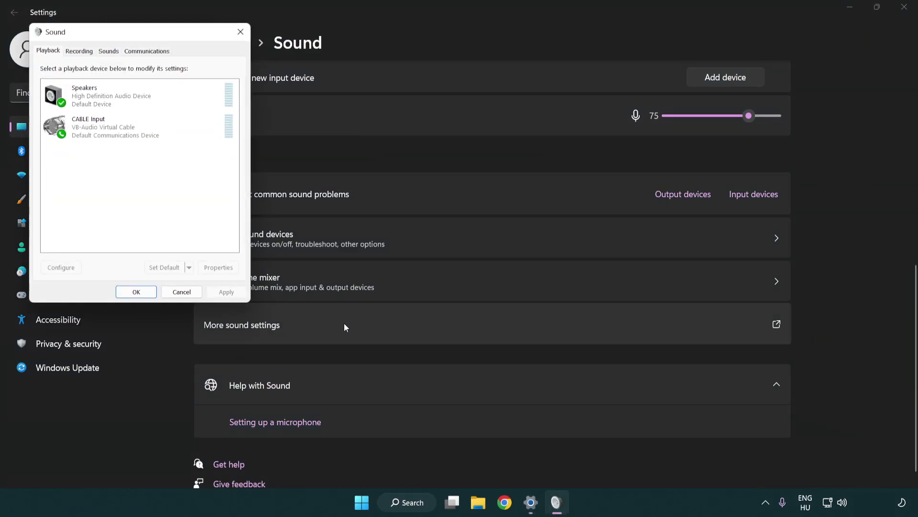
left_click_drag(163, 34, 471, 119)
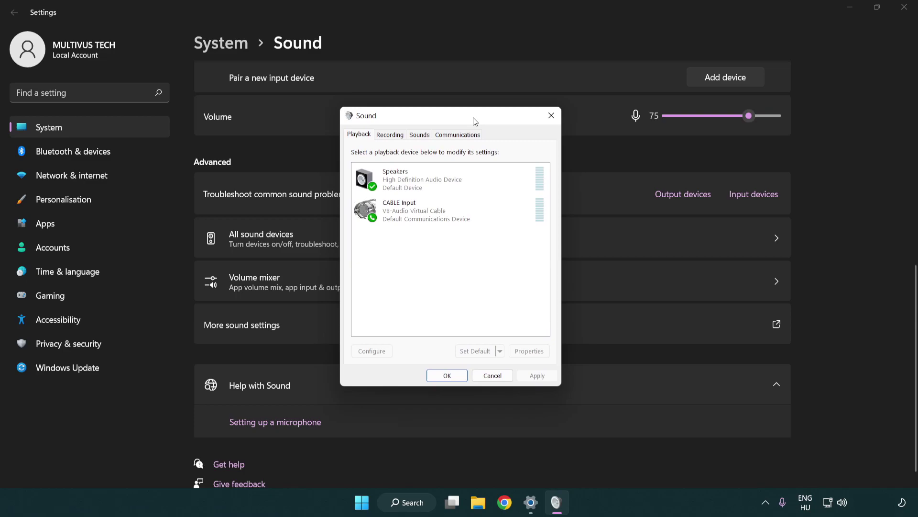
left_click(441, 220)
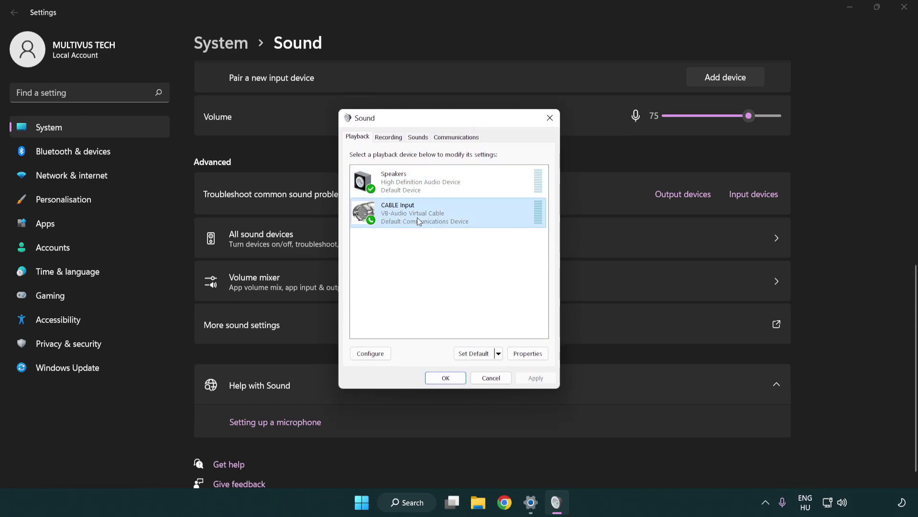
right_click(416, 217)
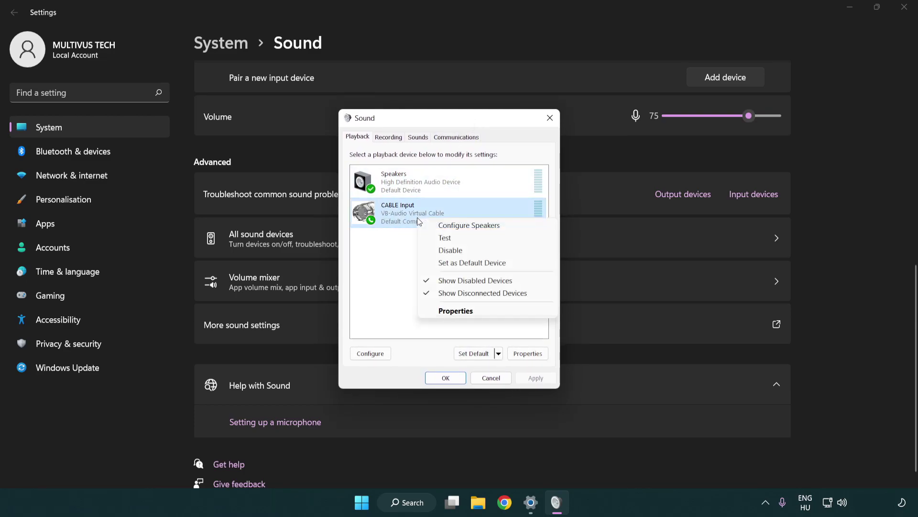
left_click(473, 251)
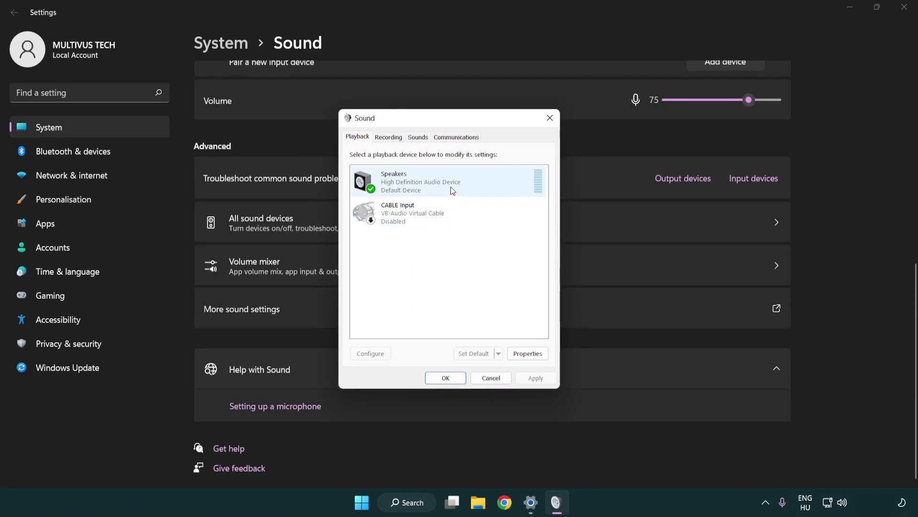
right_click(467, 181)
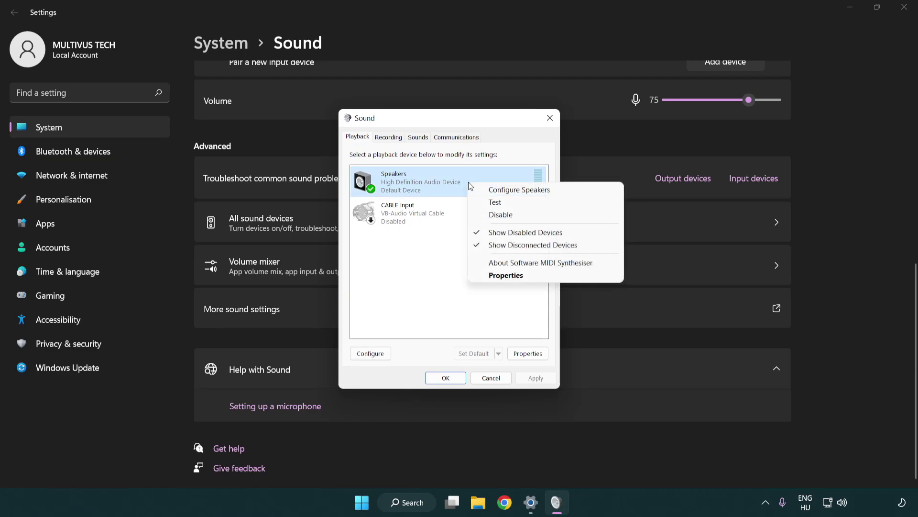
Step: Configure Speakers as 7.1 Surround with full-range front and surround speakers
left_click(506, 191)
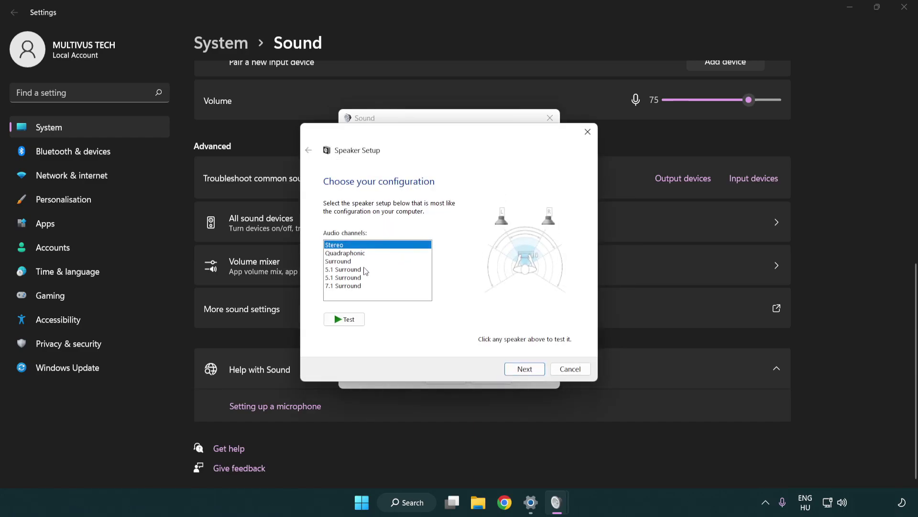
left_click_drag(364, 272, 364, 287)
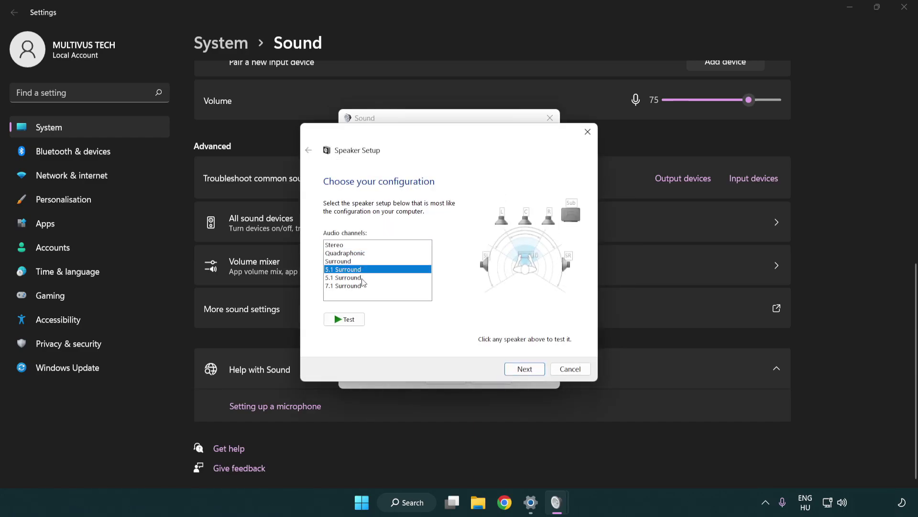
left_click(525, 370)
left_click(525, 370)
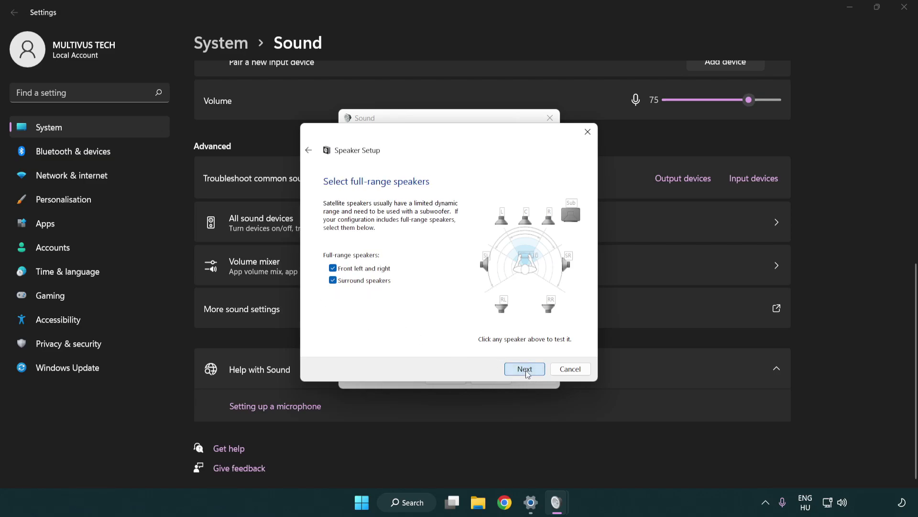
left_click(525, 369)
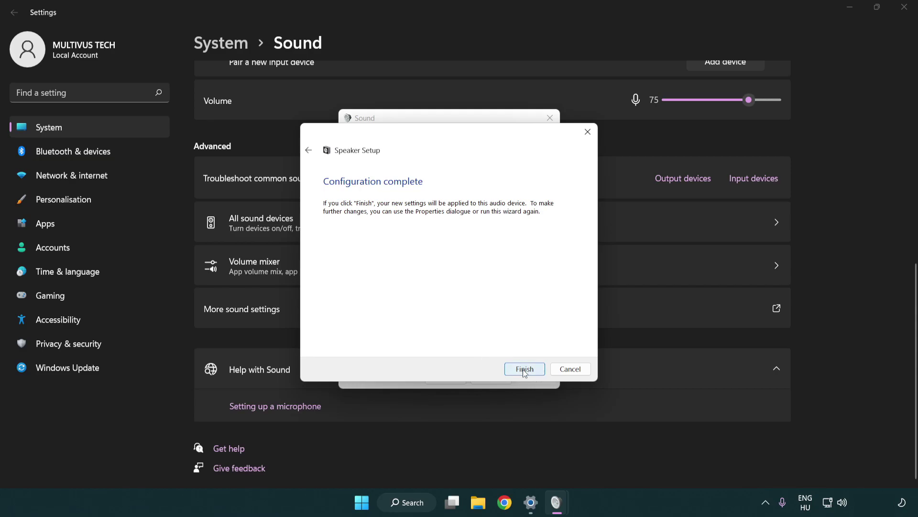
left_click(524, 369)
Step: In Speakers Properties, turn off all audio enhancements
left_click(530, 354)
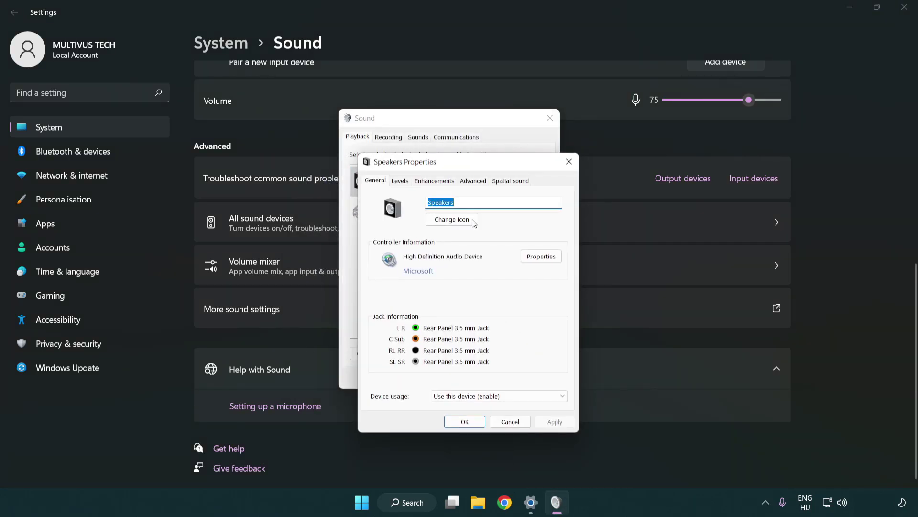
left_click_drag(463, 164, 446, 127)
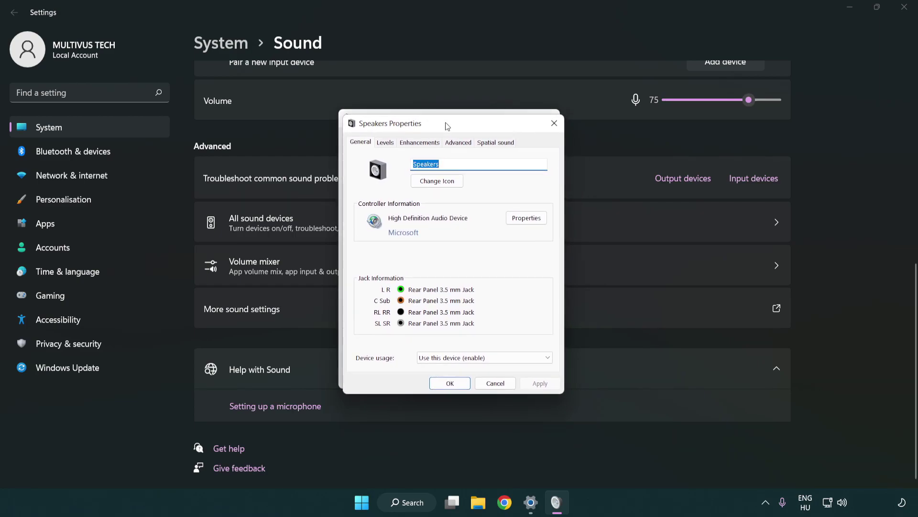
left_click(420, 142)
left_click(362, 191)
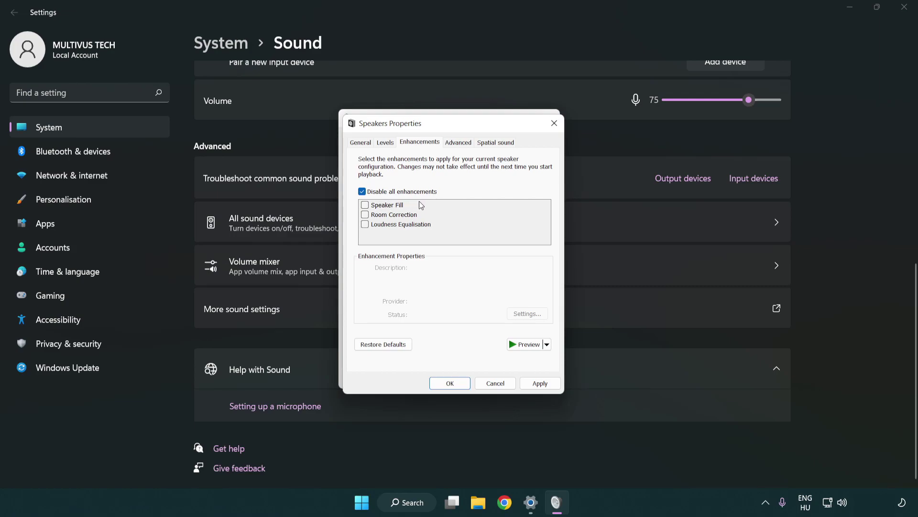
Step: Set the default format to 16 bit, 48000 Hz (DVD Quality), apply it and close the sound dialogs
left_click(459, 143)
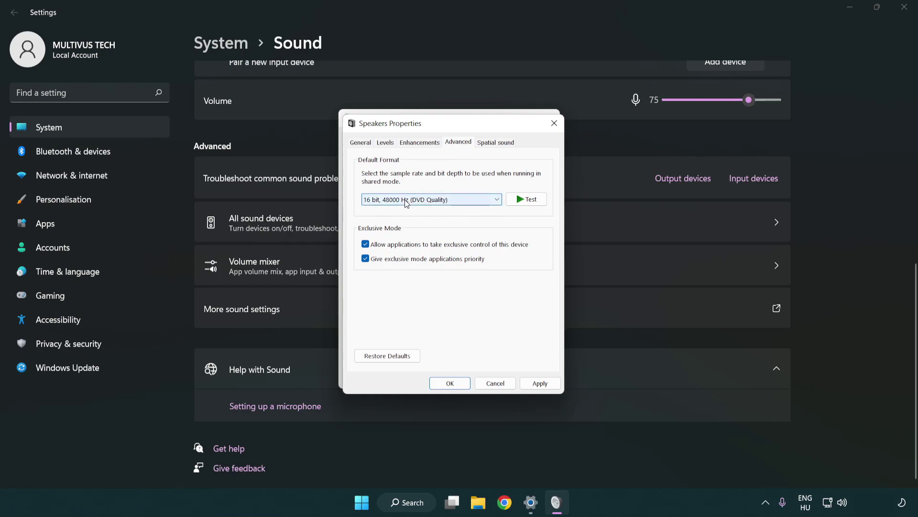
left_click(431, 200)
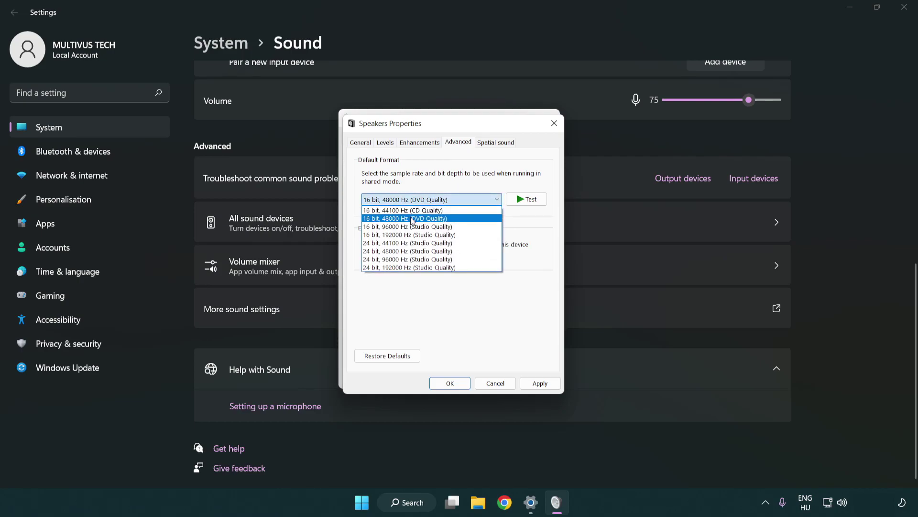
left_click(413, 218)
left_click(540, 384)
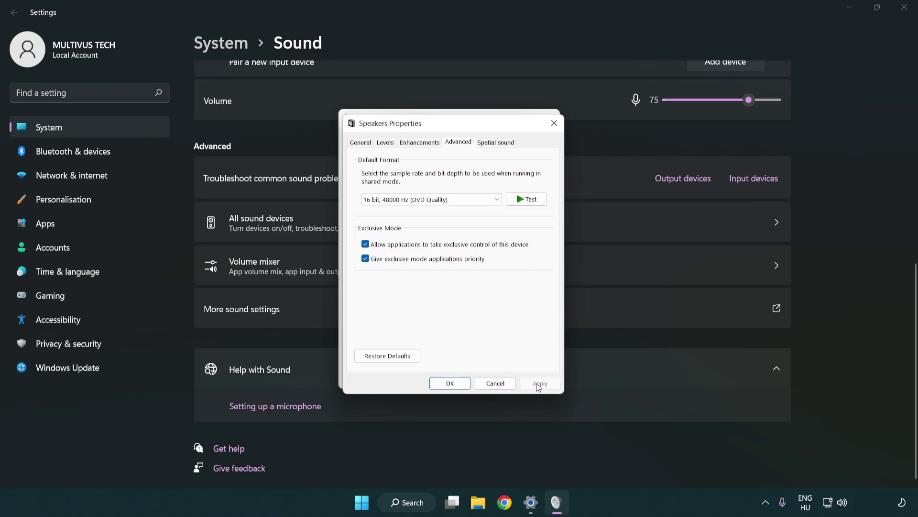
left_click(451, 384)
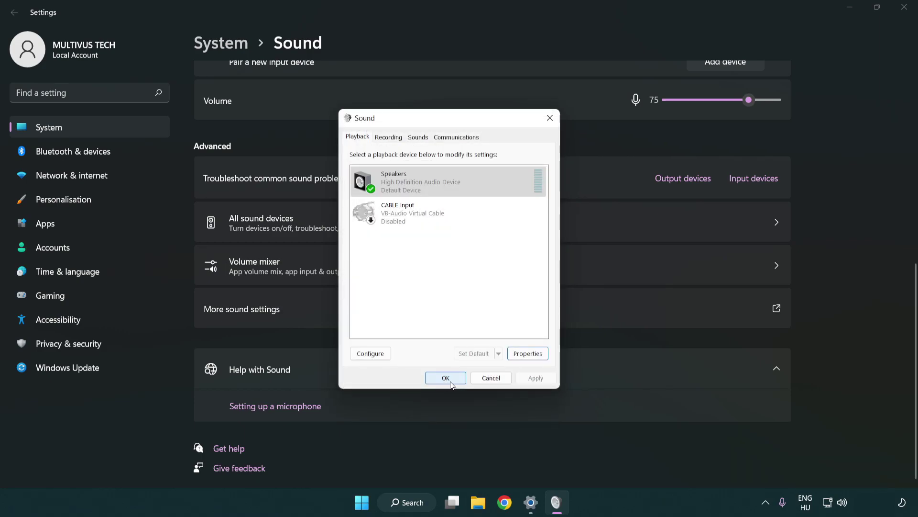
left_click(446, 378)
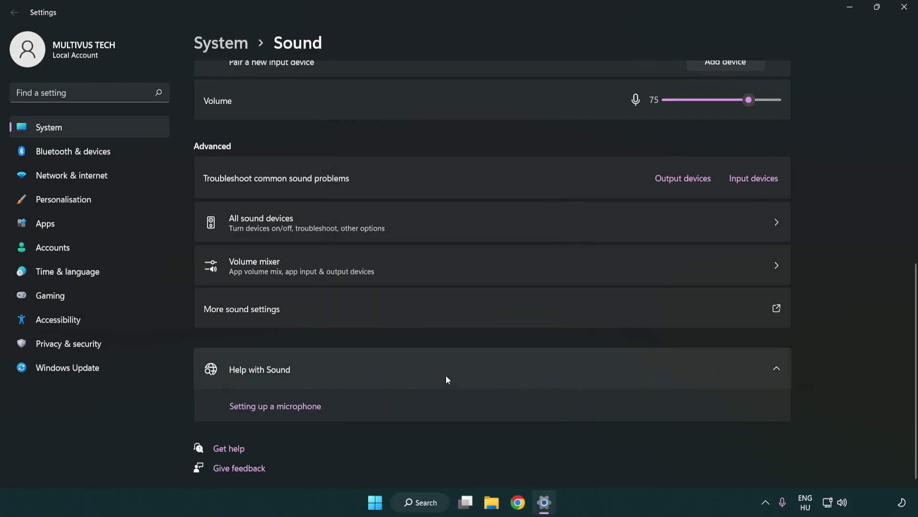
Step: Close the Sound settings window and glance at the Start menu's power options
left_click(905, 9)
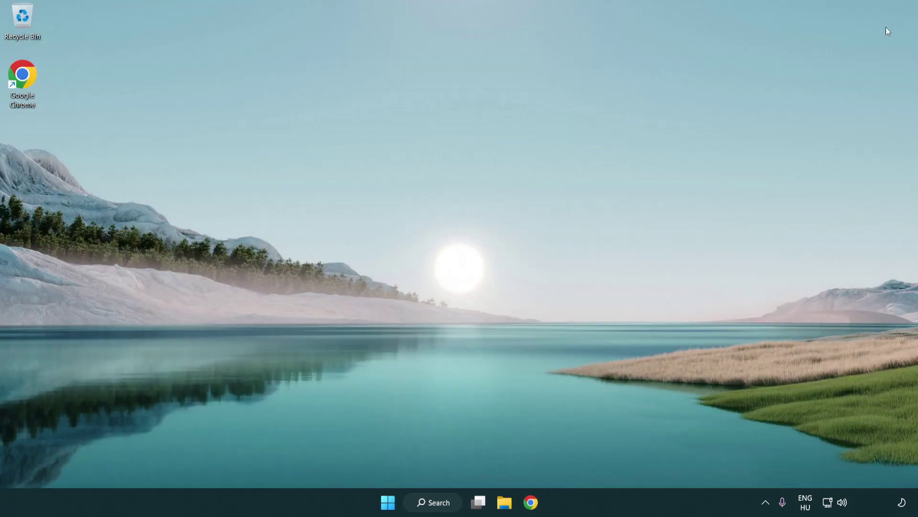
left_click(388, 504)
left_click(609, 462)
Step: Search for 'device manager' and launch Device Manager
left_click(434, 502)
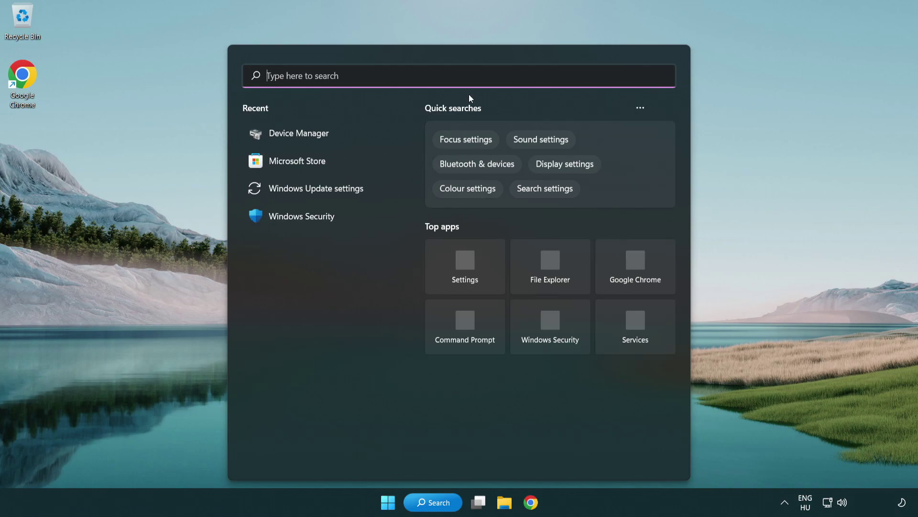
type("device manager")
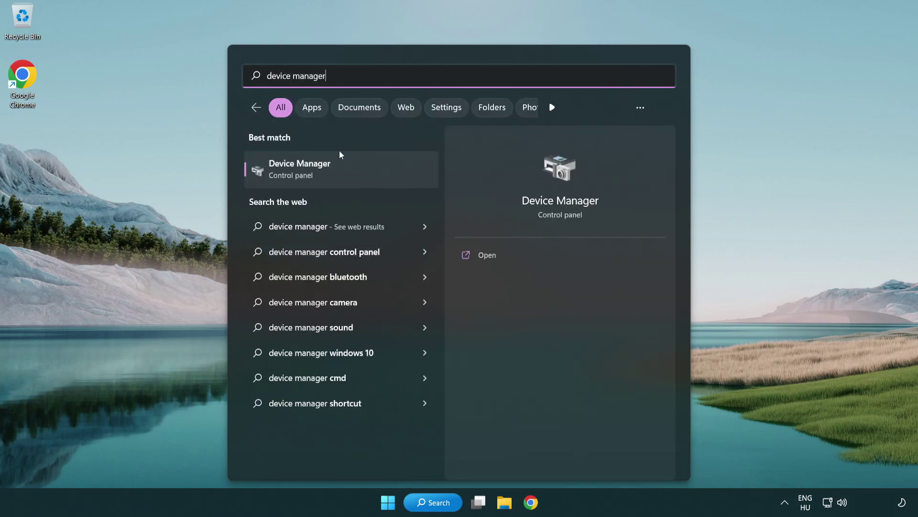
left_click(377, 173)
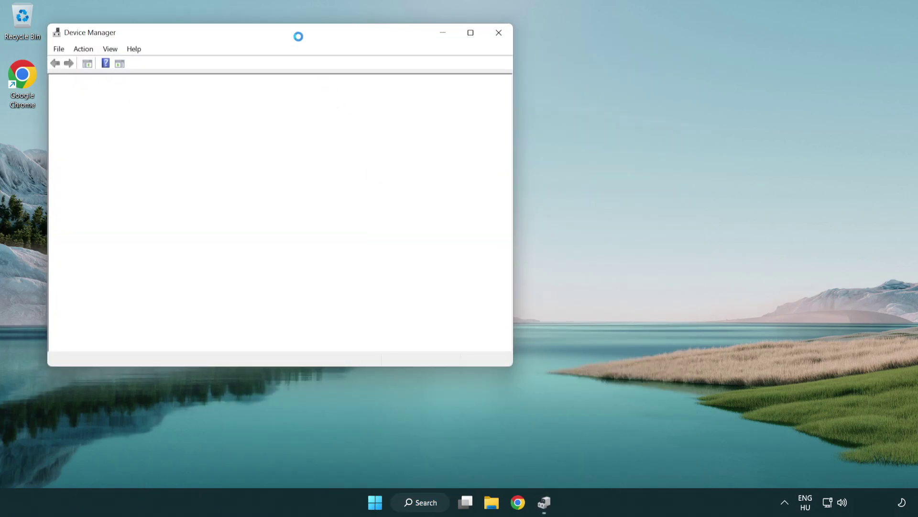
Step: Expand Sound, video and game controllers and start Update driver for High Definition Audio Device
left_click_drag(293, 32, 465, 85)
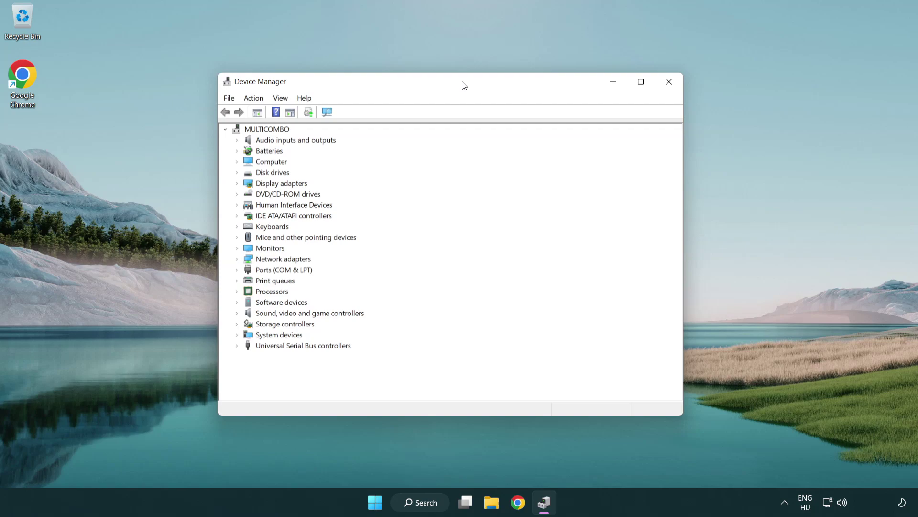
left_click(258, 316)
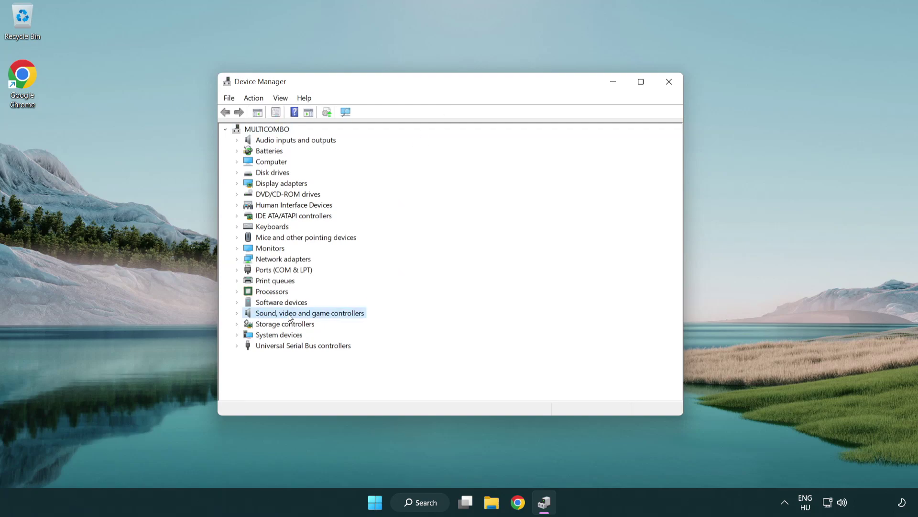
left_click(237, 314)
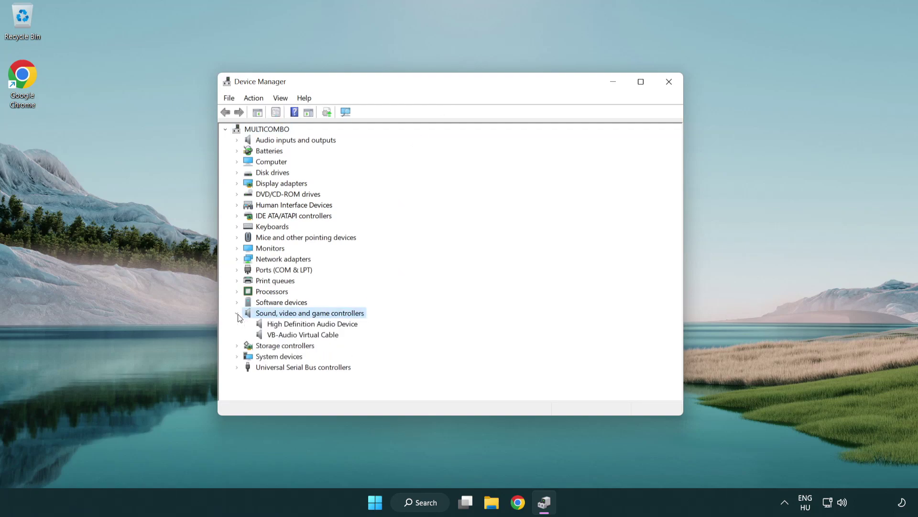
left_click(285, 326)
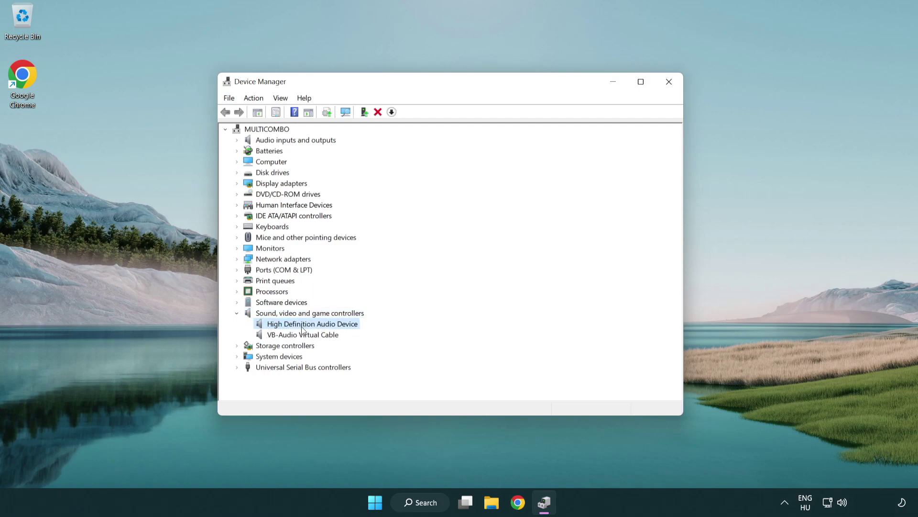
right_click(321, 324)
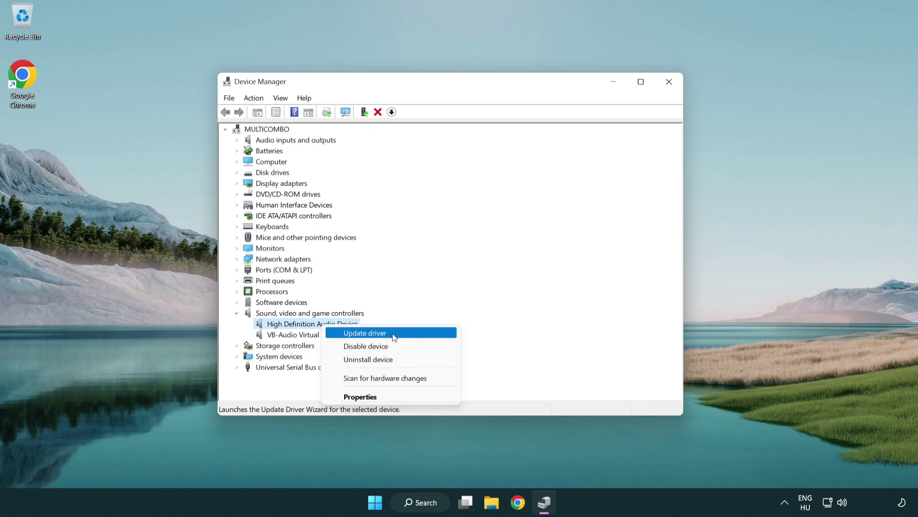
left_click(396, 333)
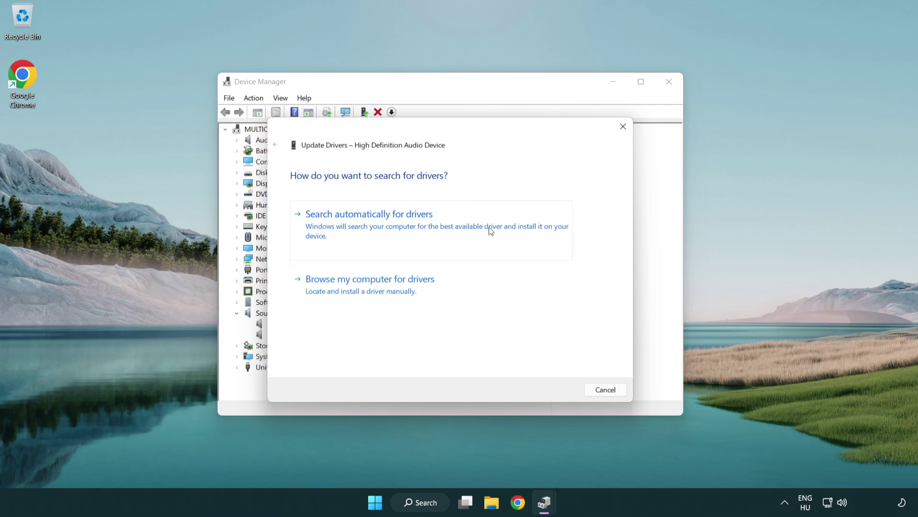
Step: Pick High Definition Audio Device from the local driver list and install it despite the warning
left_click(371, 299)
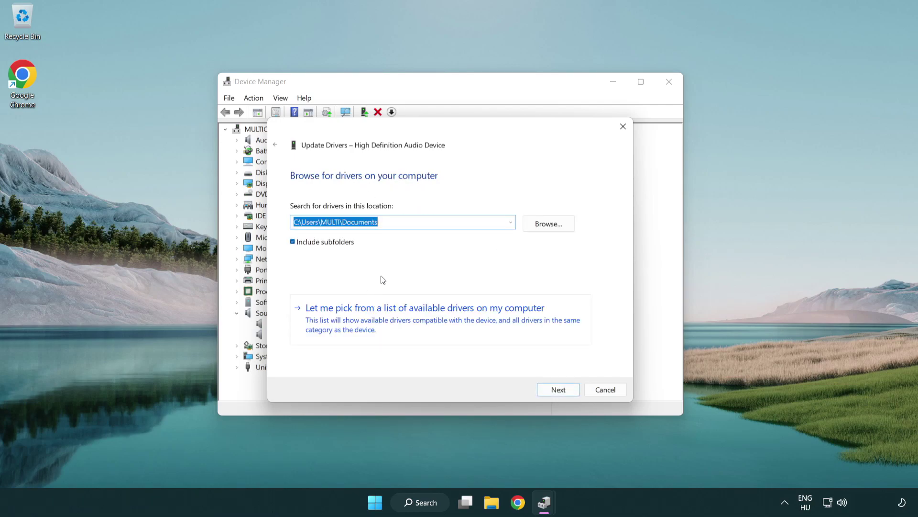
left_click(442, 325)
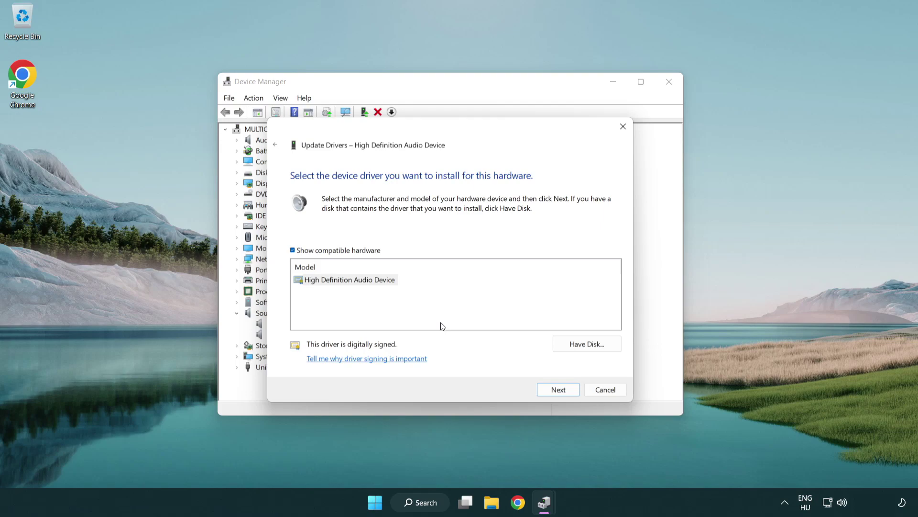
left_click(311, 287)
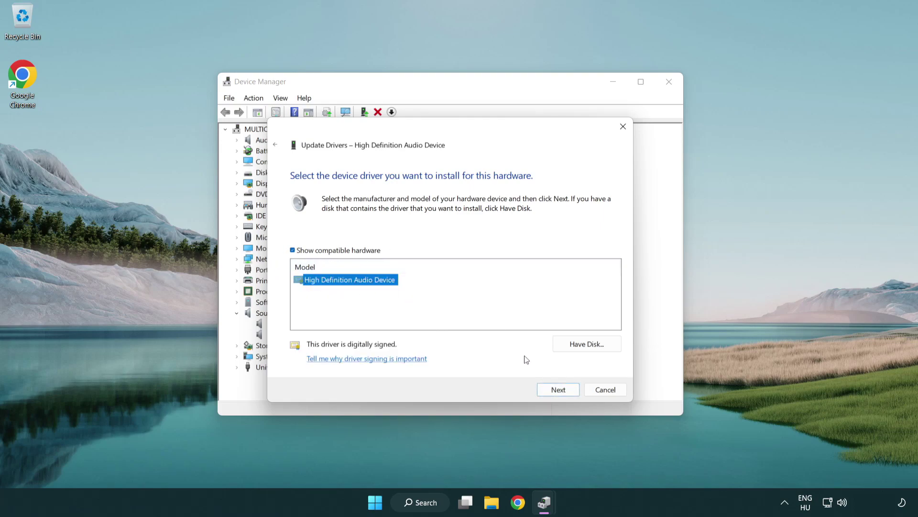
left_click(568, 392)
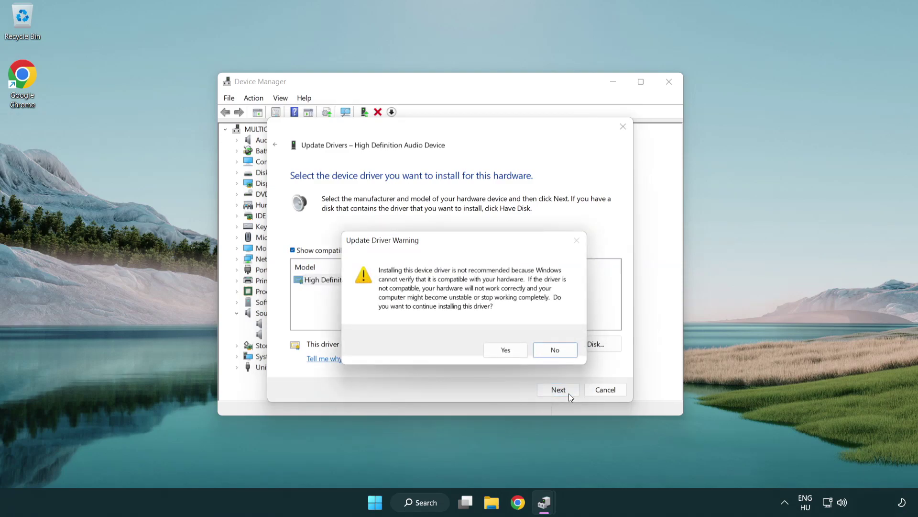
left_click(507, 352)
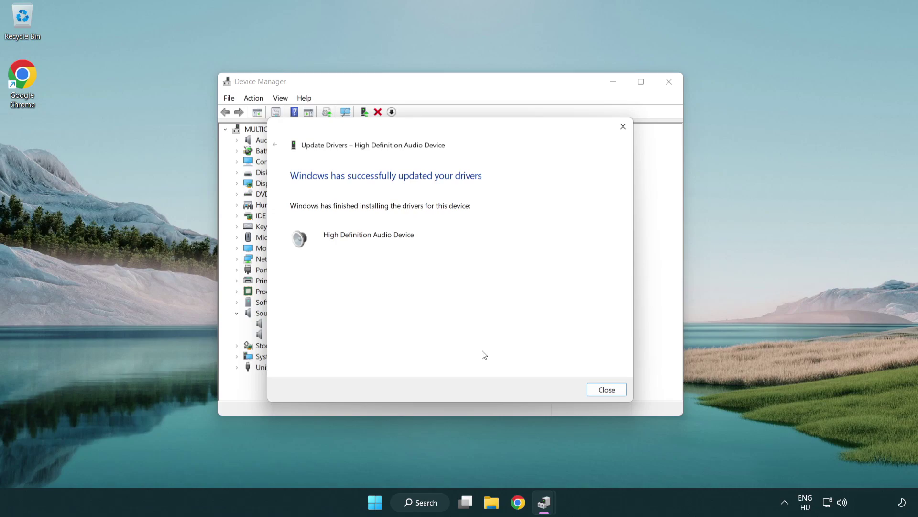
left_click(607, 390)
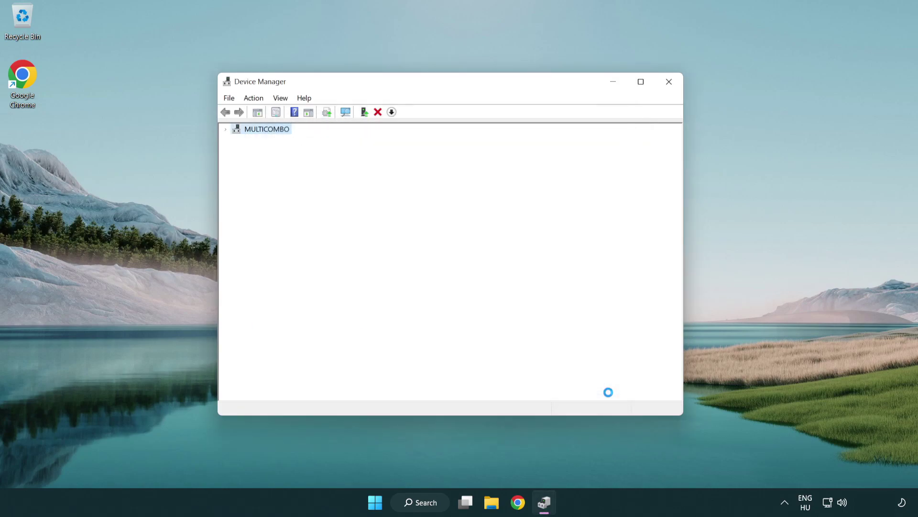
Step: Close Device Manager and bring up the Start menu's power options for a restart
left_click(670, 84)
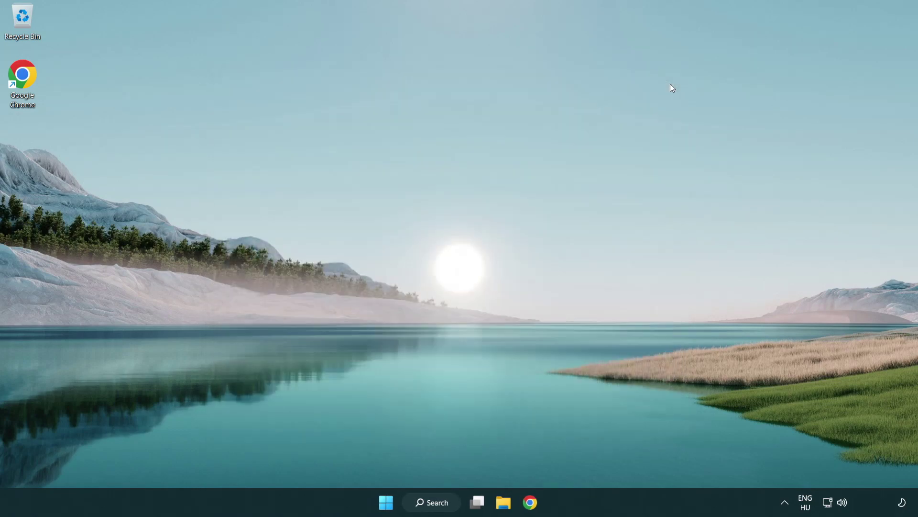
left_click(390, 501)
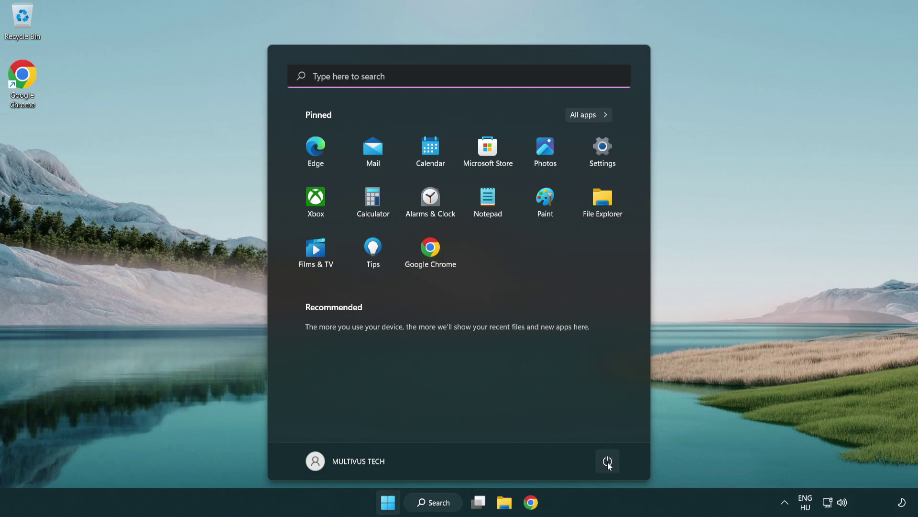
left_click(607, 463)
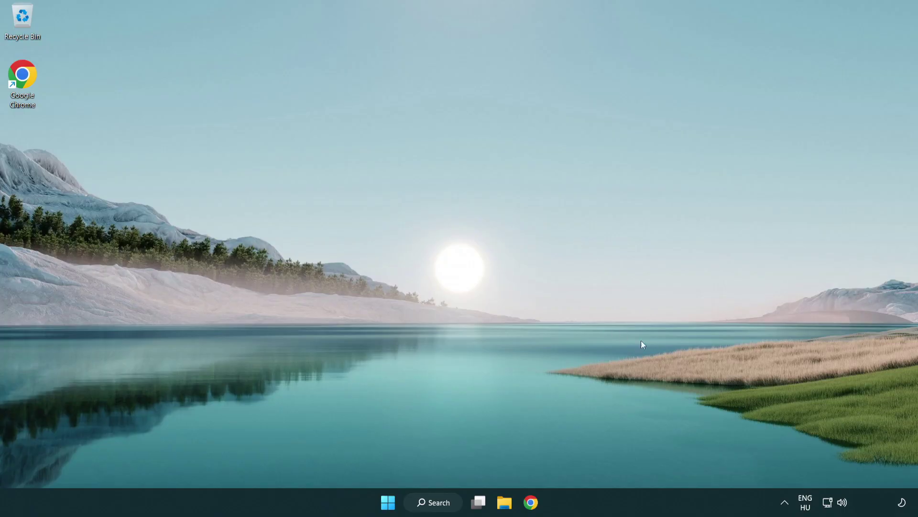
Step: Start Troubleshoot sound problems from the system-tray volume icon's menu
right_click(843, 502)
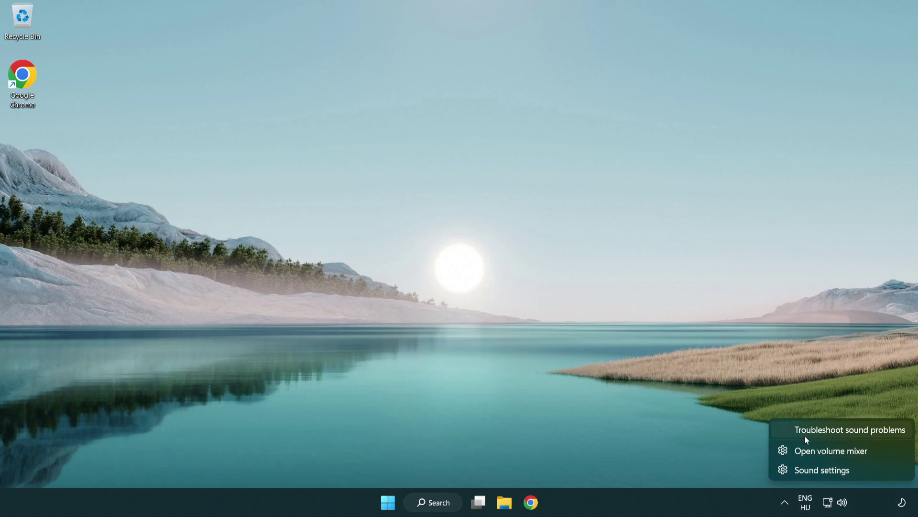
left_click(837, 431)
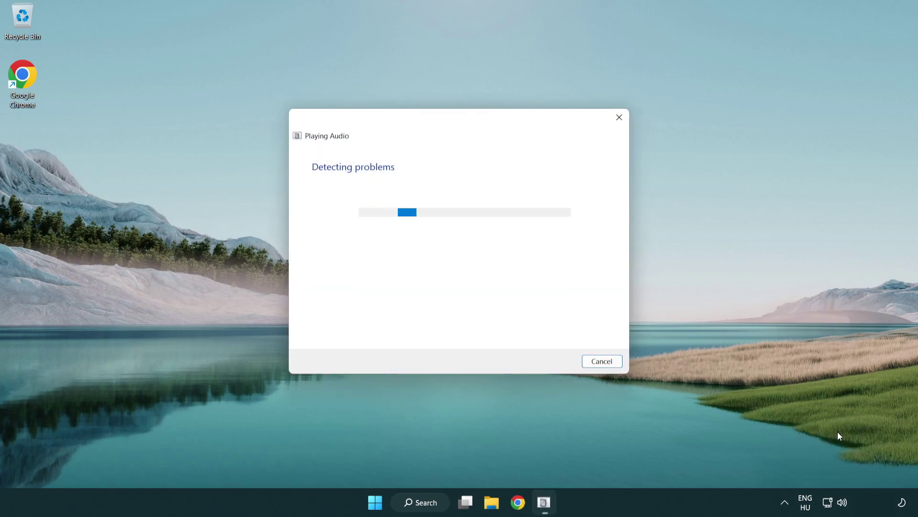